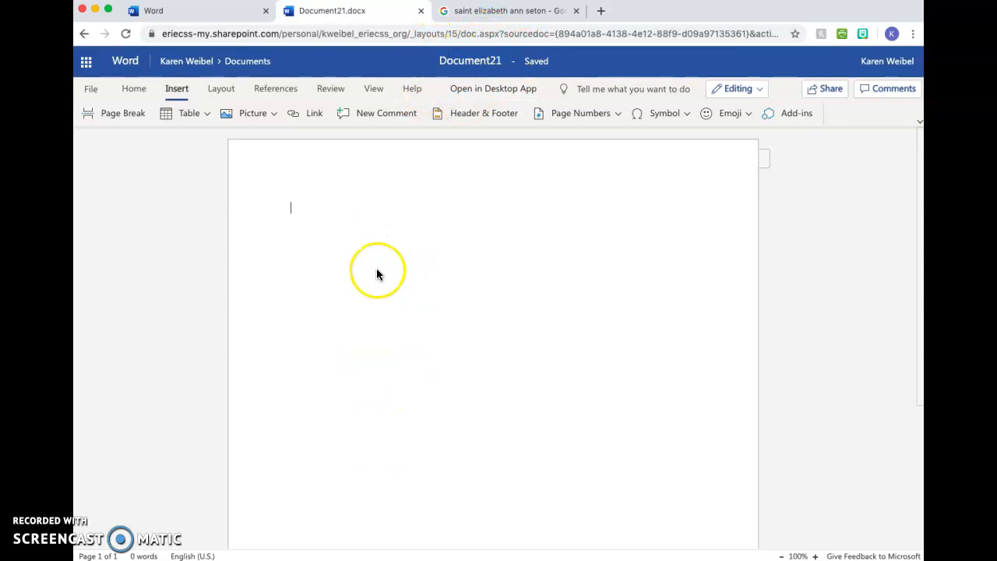
# - Enter the line "Slkjvierugy" followed by a numbered list of "Awe;iurhfapeigruh", "W;EIURP4;BIH", "Weuhclreugapq" and "Kdsblrughabelqjhbgv"
pyautogui.write('slkjvierugy')
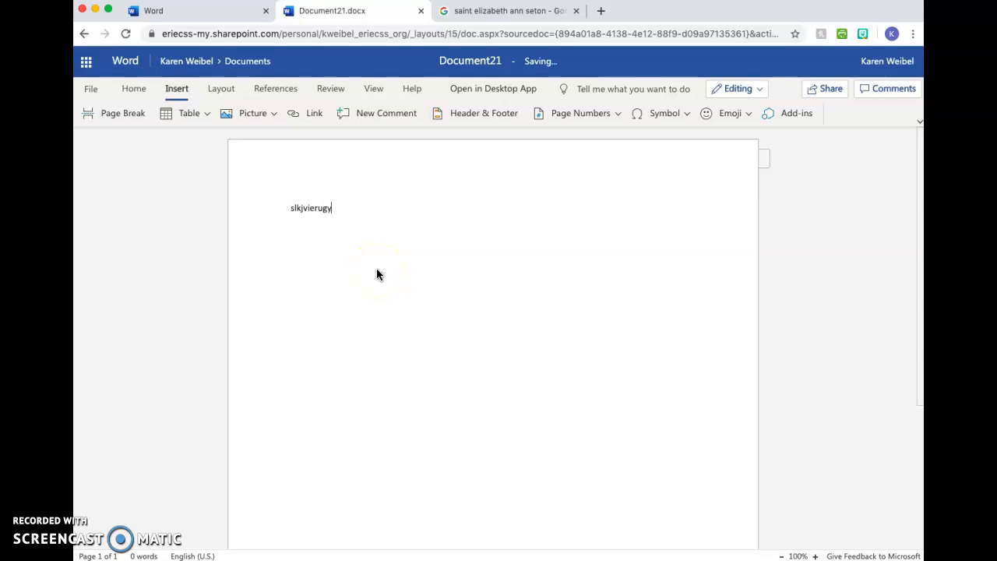
pyautogui.press('Return')
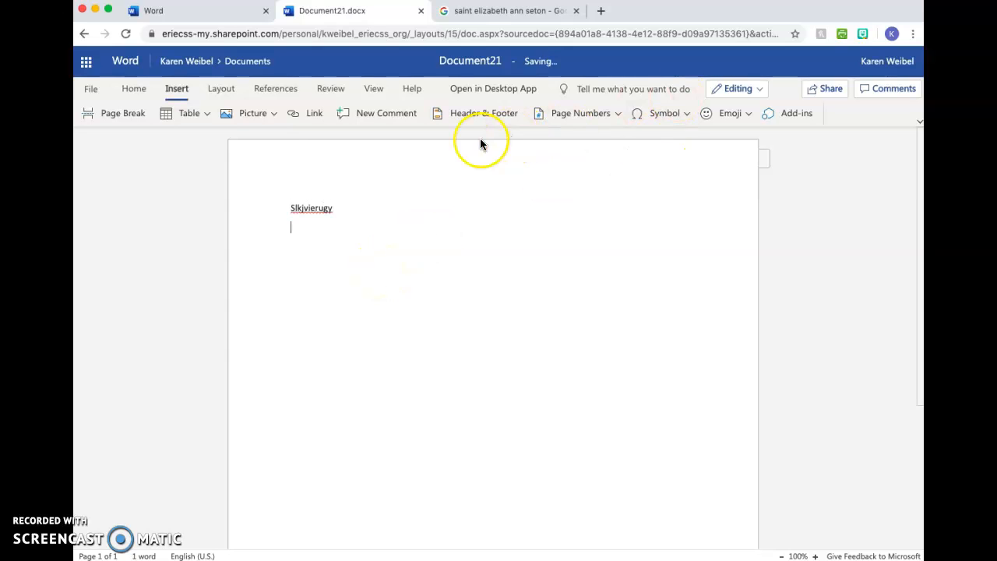
pyautogui.click(129, 92)
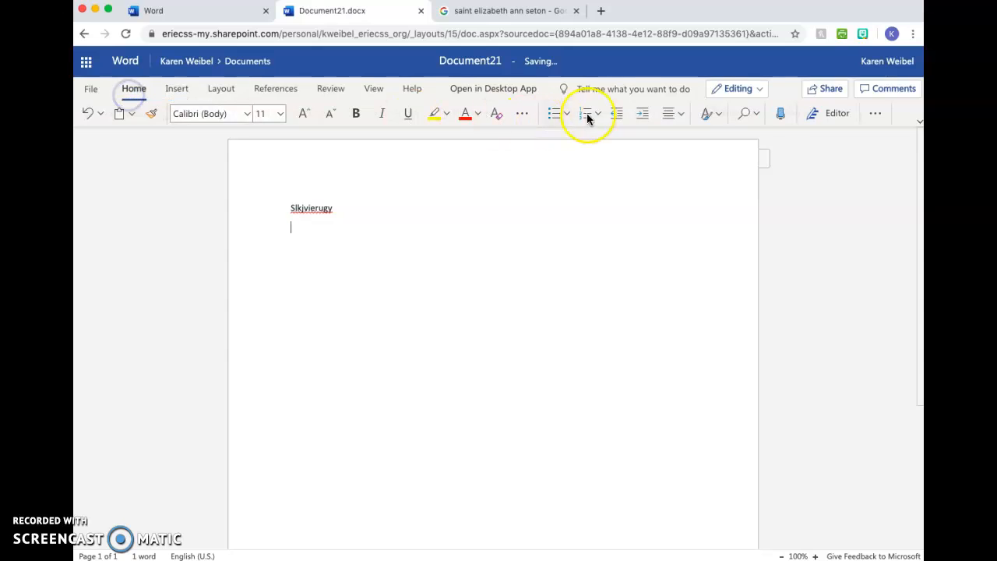
pyautogui.click(583, 121)
pyautogui.write('Awe;iurhfapeigruh')
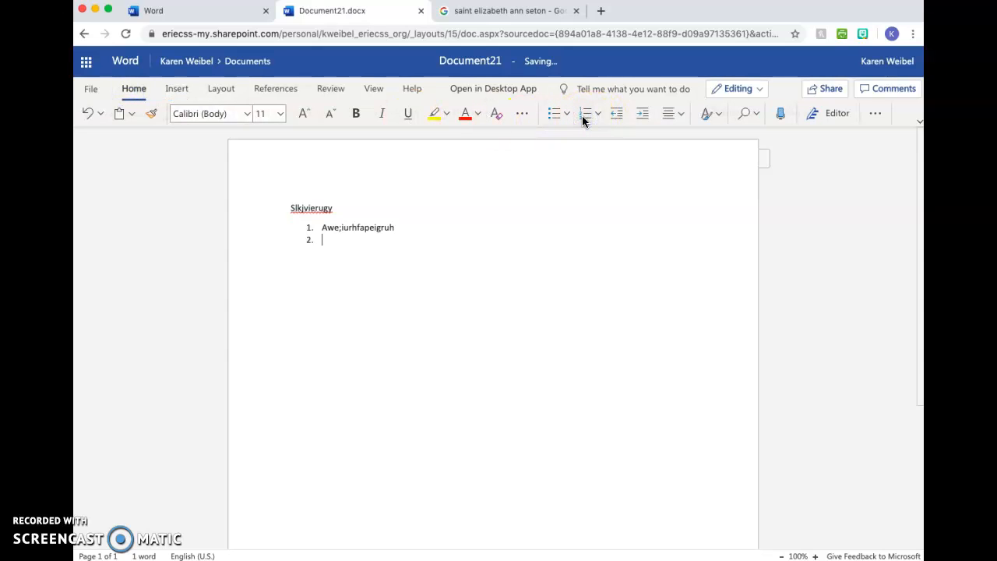
pyautogui.press('Return')
pyautogui.write('kdsblrughabelqjhbgv')
pyautogui.press('Return')
pyautogui.press('Return')
pyautogui.click(399, 331)
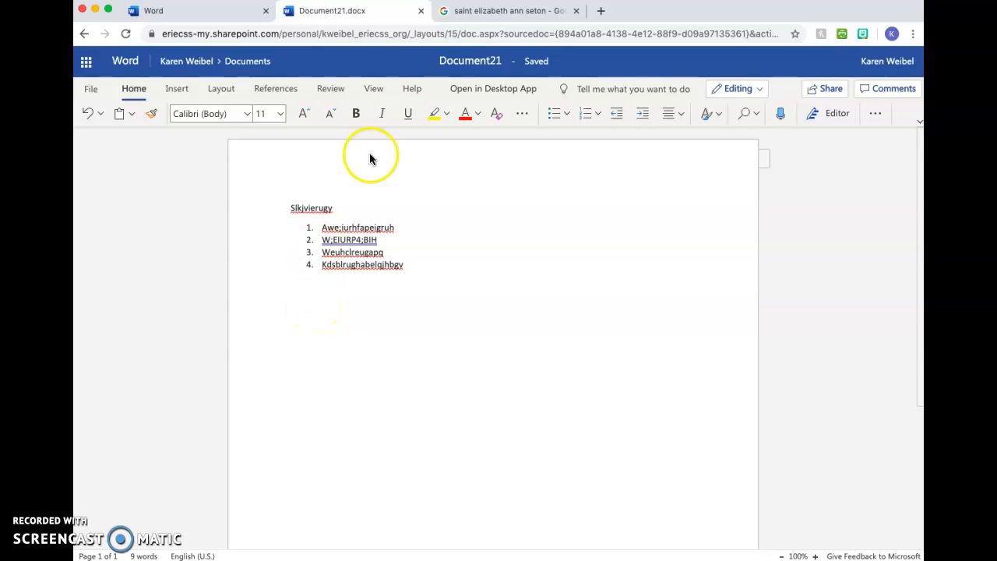
# - Switch to the Google image results for saint elizabeth ann seton and copy the black-and-white portrait from grdominicans.org
pyautogui.click(511, 11)
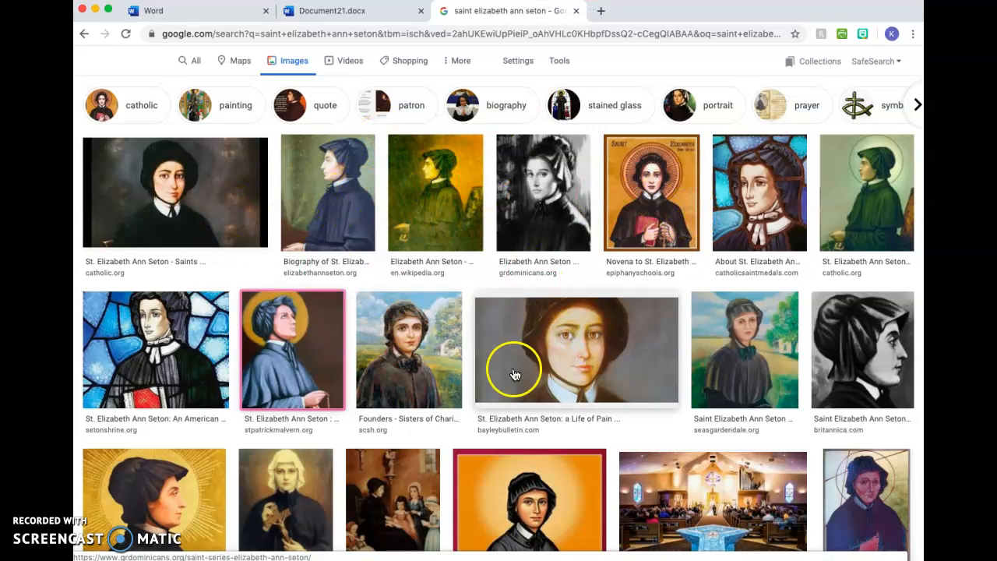
pyautogui.scroll(-5, 438, 368)
pyautogui.scroll(6, 438, 369)
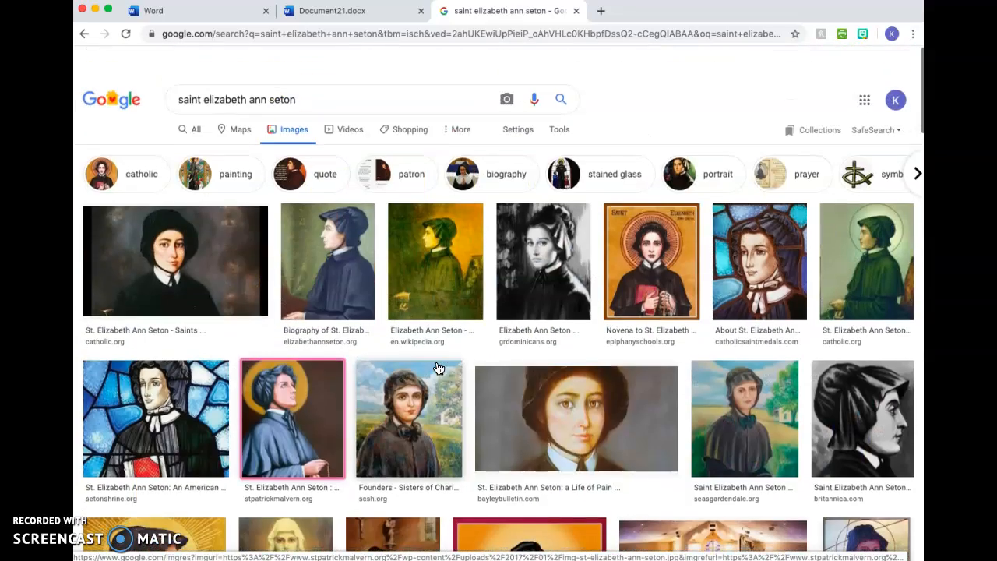
pyautogui.scroll(-1, 438, 369)
pyautogui.rightClick(537, 246)
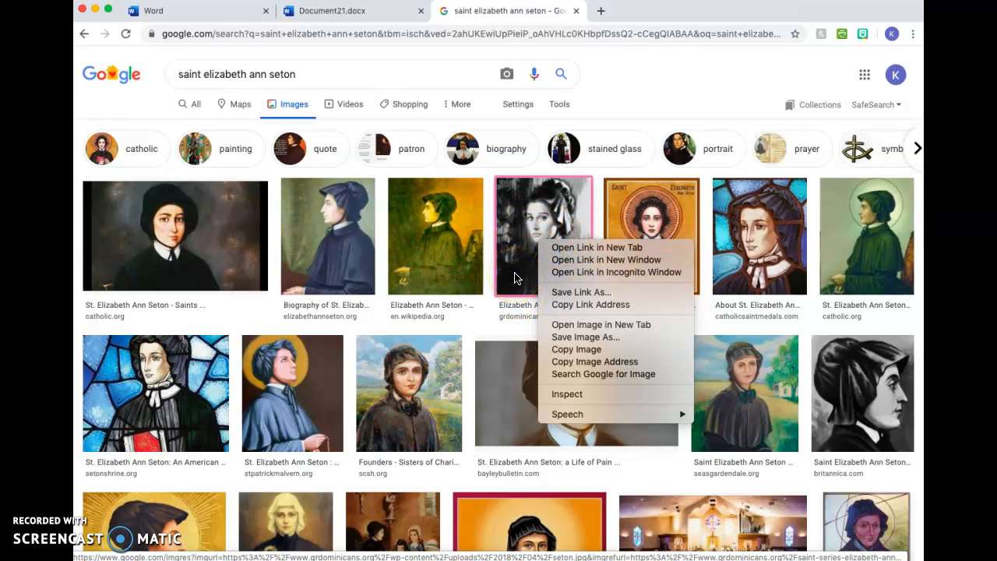
pyautogui.click(602, 174)
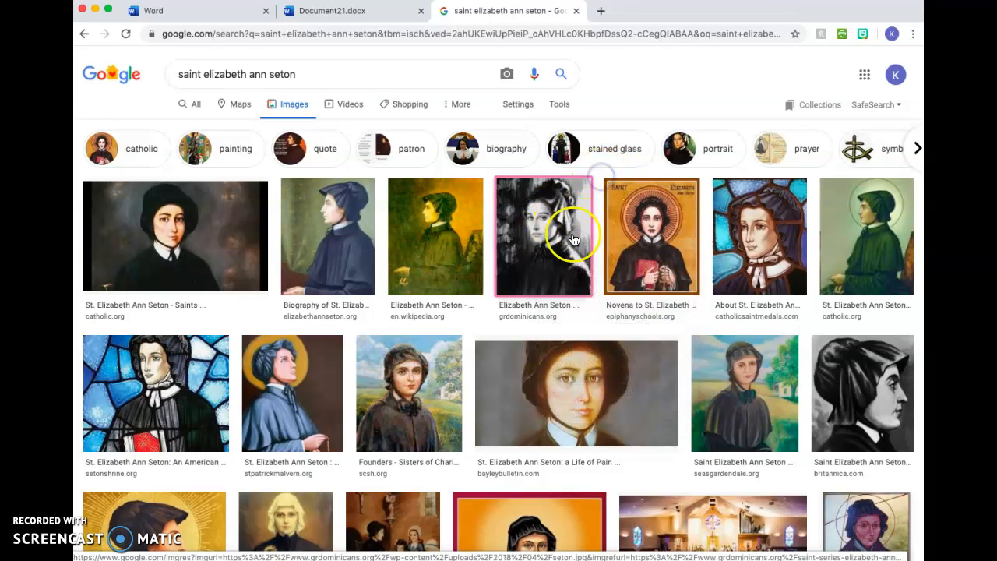
pyautogui.click(543, 234)
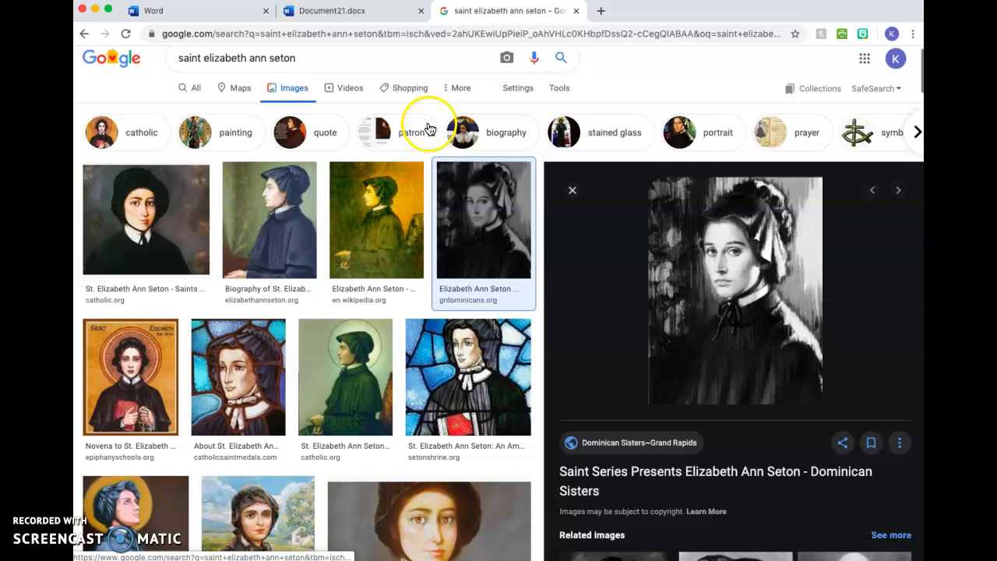
pyautogui.rightClick(472, 212)
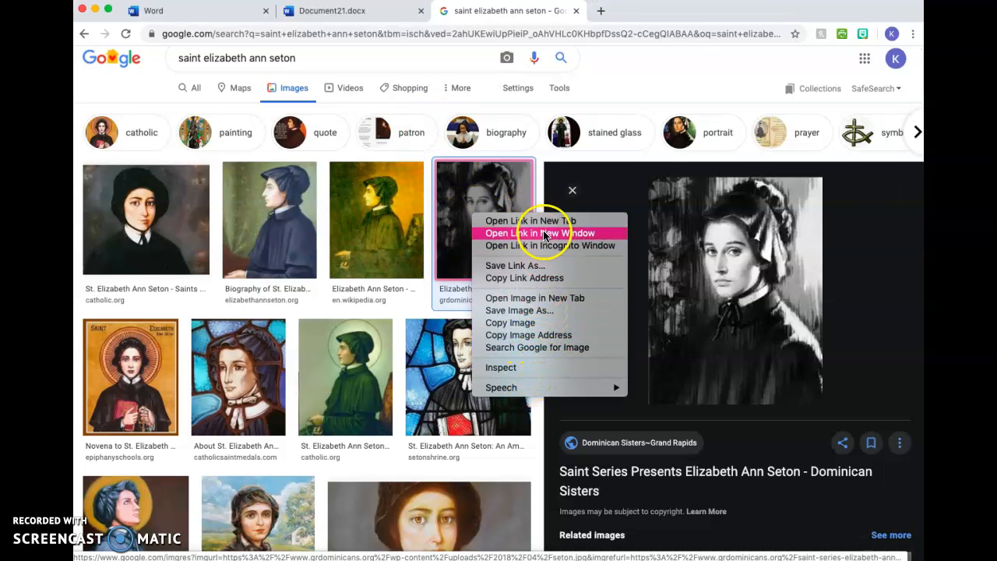
pyautogui.click(519, 313)
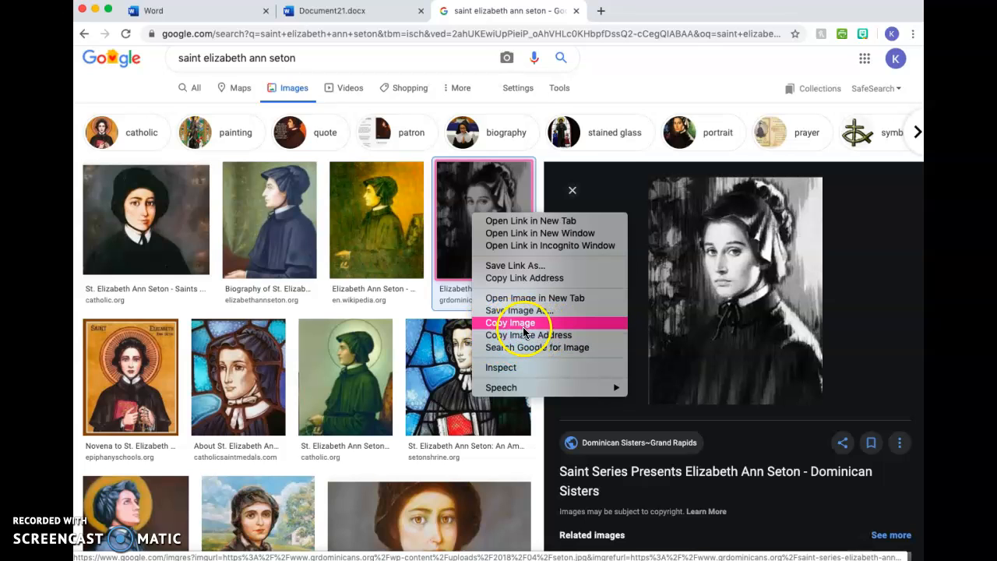
pyautogui.click(517, 324)
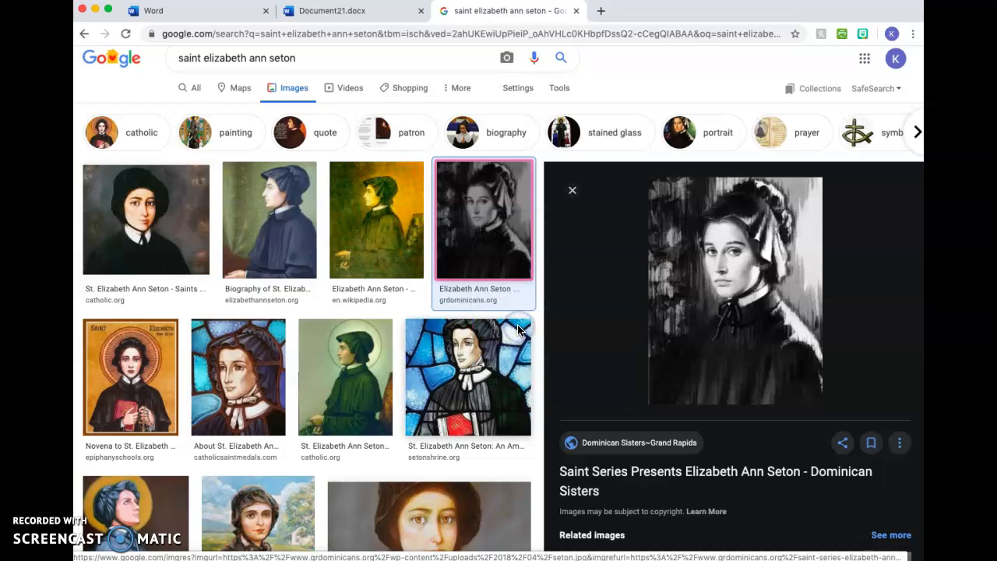
# - Paste the copied portrait below the numbered list in Document21, and delete it again
pyautogui.click(330, 14)
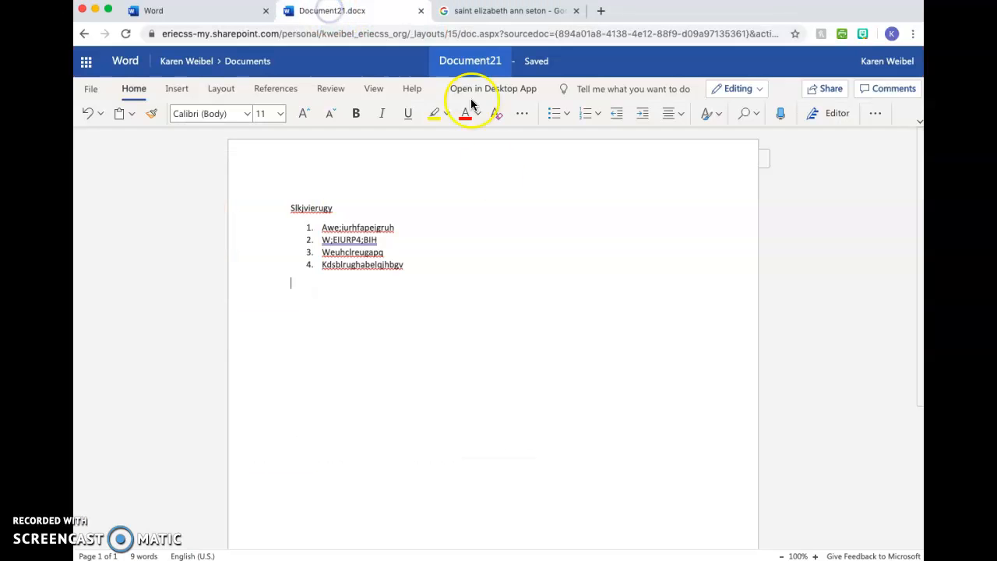
pyautogui.click(329, 333)
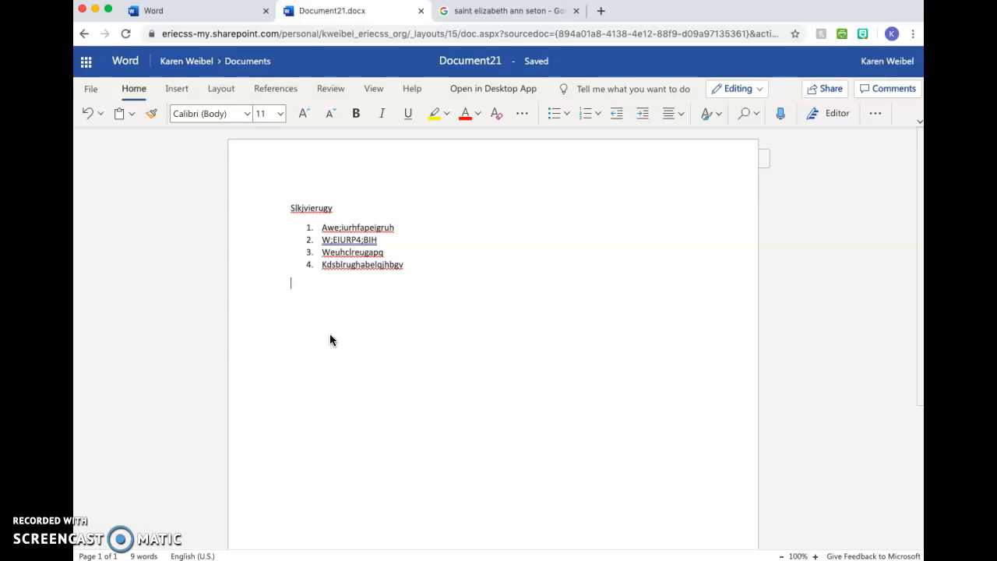
pyautogui.hotkey('ctrl', 'v')
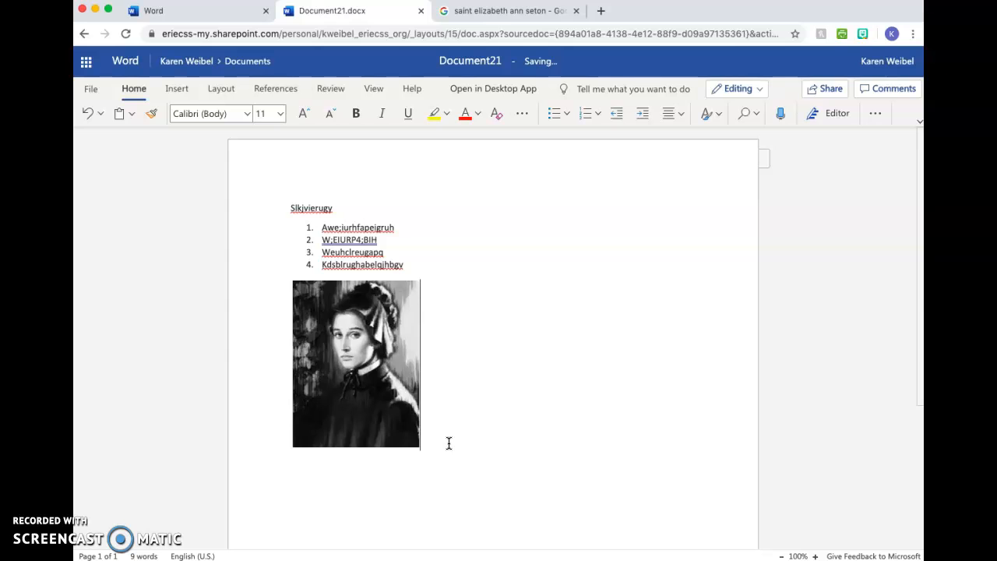
pyautogui.press('BackSpace')
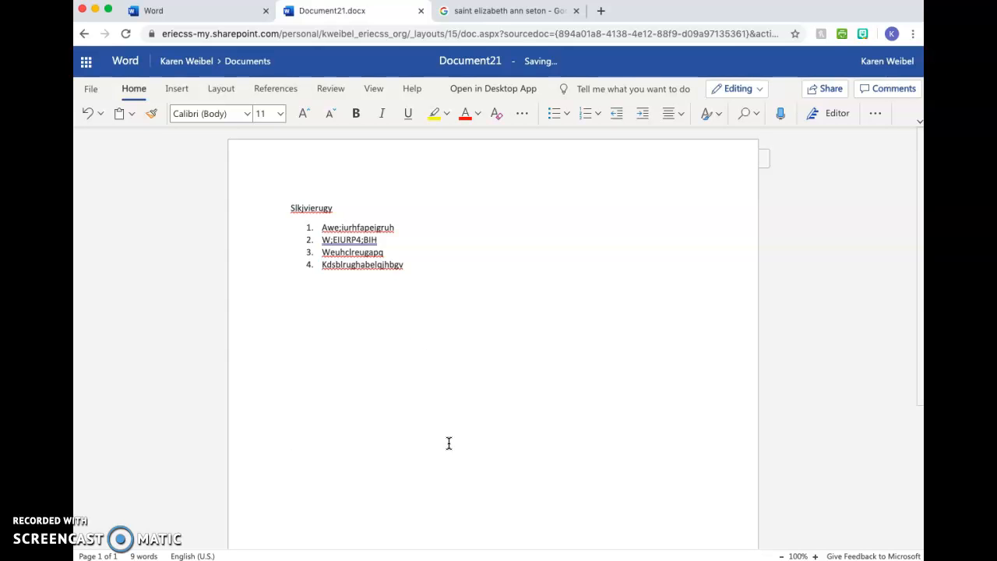
# - Save the black-and-white portrait from the Google image results to the Desktop as a JPEG image named "St. Elizabeth"
pyautogui.click(511, 11)
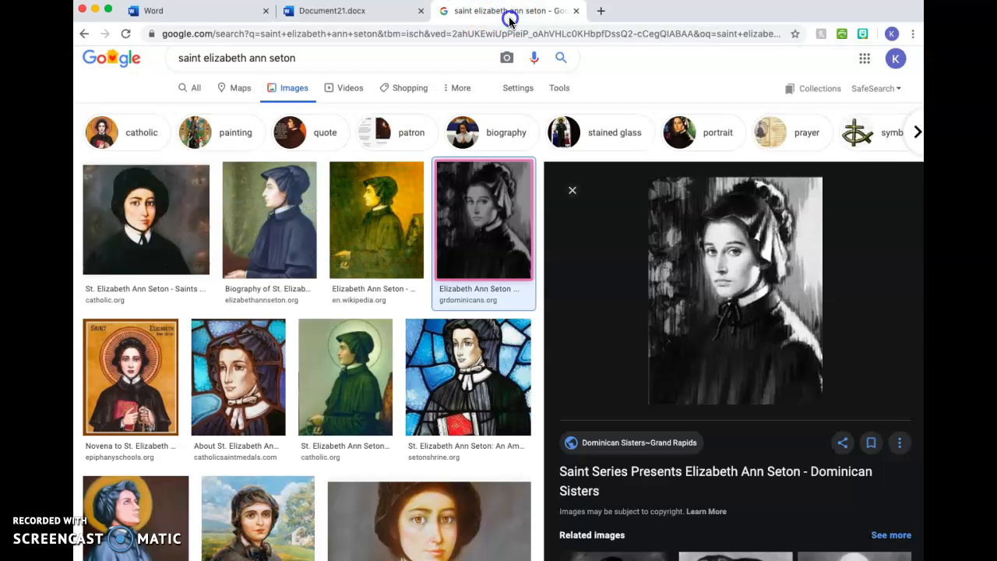
pyautogui.rightClick(507, 225)
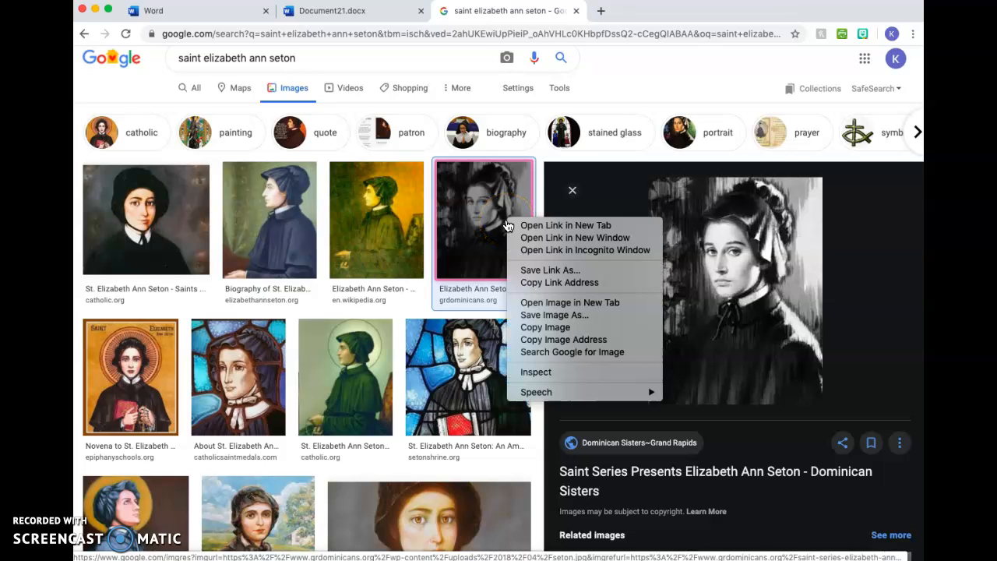
pyautogui.click(543, 317)
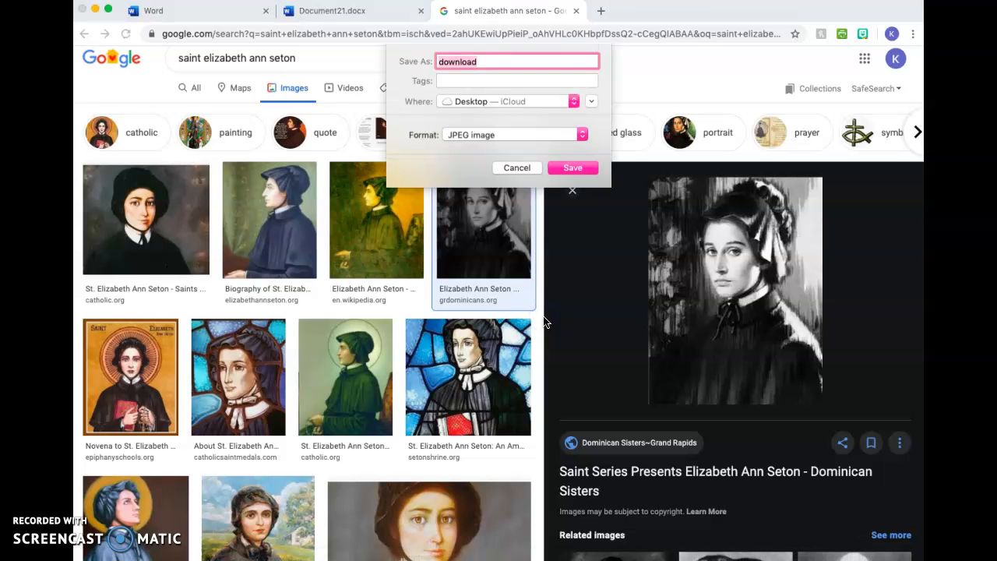
pyautogui.click(505, 137)
pyautogui.write('St. EE')
pyautogui.press('BackSpace')
pyautogui.write('lizabet')
pyautogui.press('BackSpace')
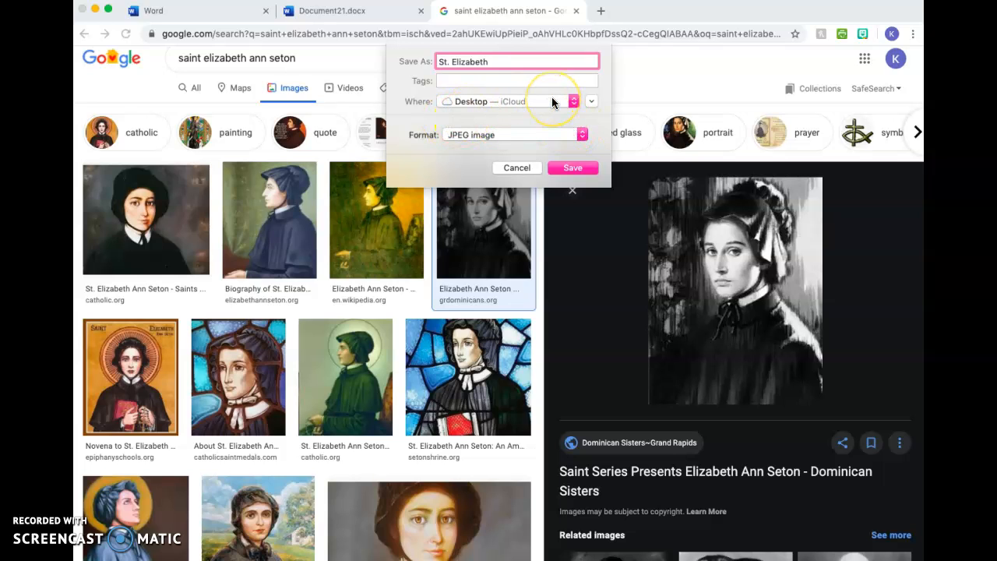
pyautogui.click(581, 168)
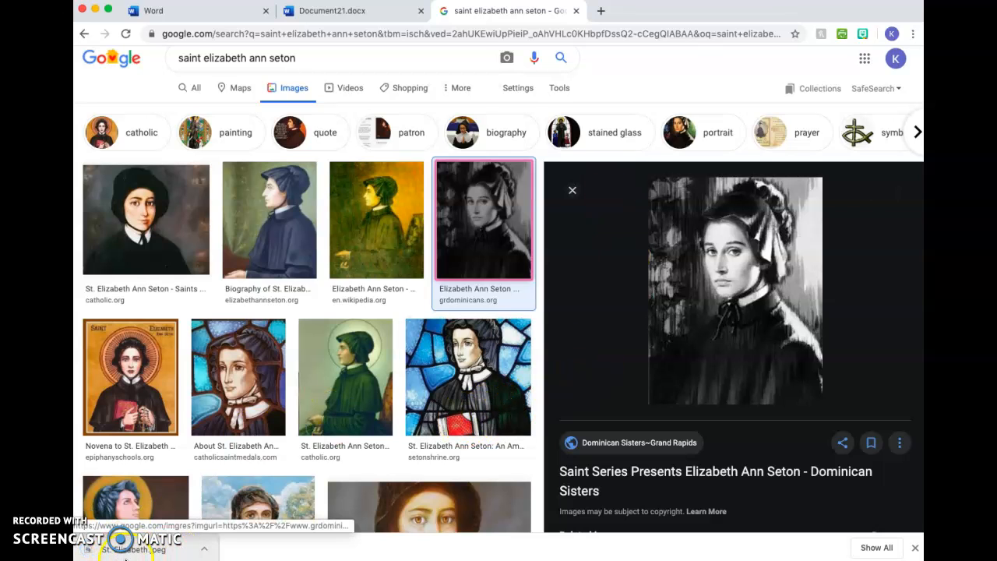
# - Insert St. Elizabeth.jpeg from the Desktop on a new line below the numbered list in Document21 and stretch the portrait wider
pyautogui.click(380, 19)
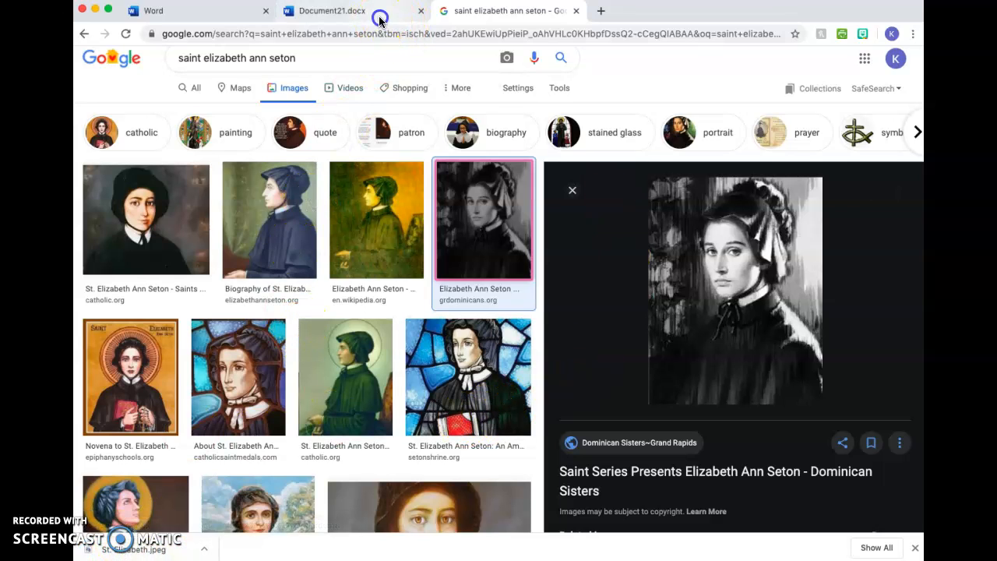
pyautogui.click(340, 305)
pyautogui.press('Return')
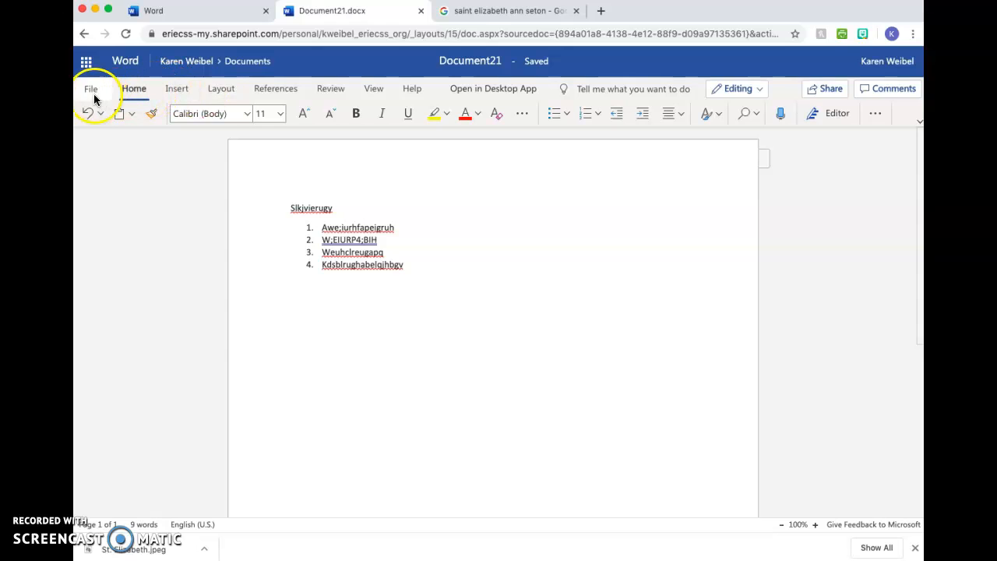
pyautogui.click(184, 92)
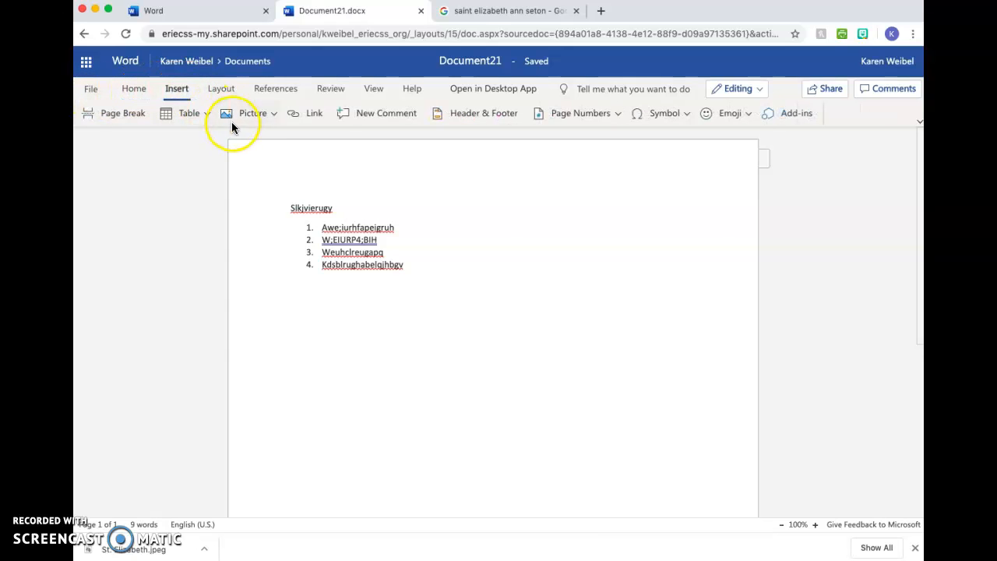
pyautogui.click(256, 117)
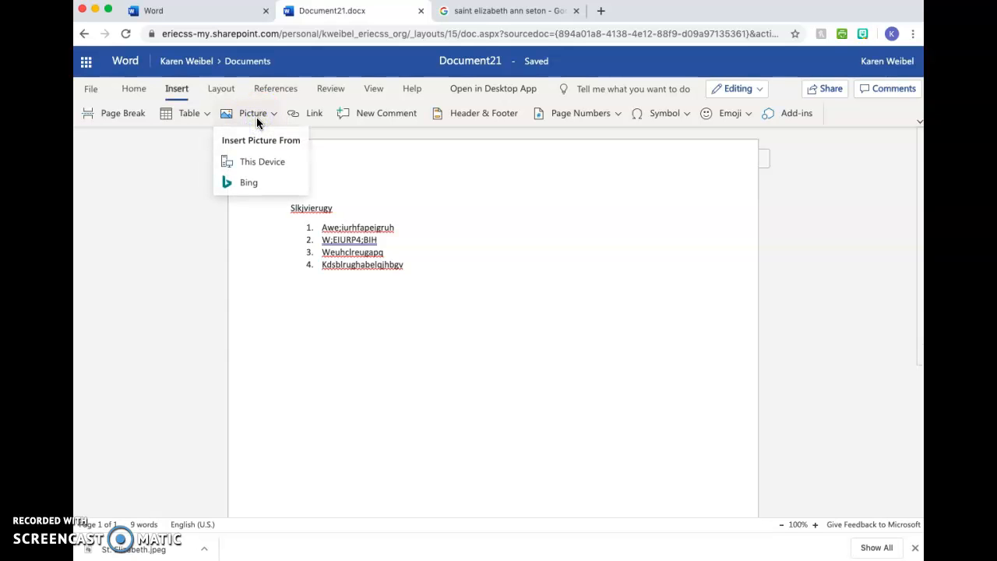
pyautogui.click(263, 165)
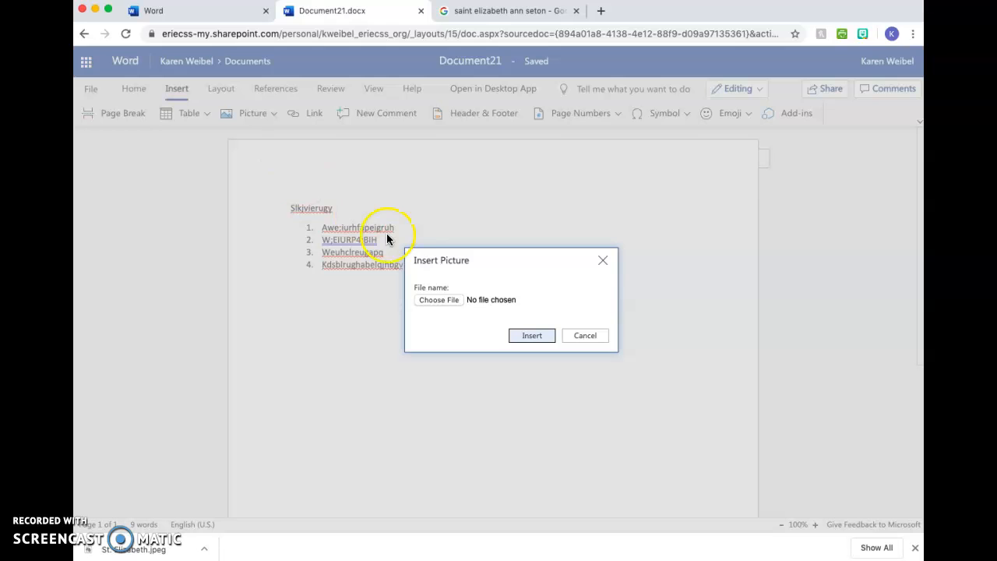
pyautogui.click(437, 302)
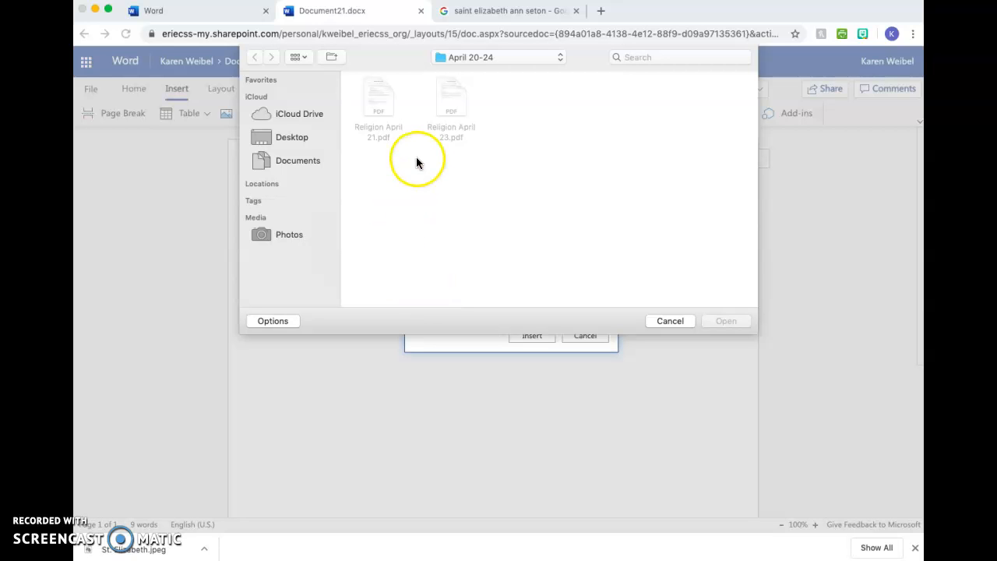
pyautogui.click(286, 139)
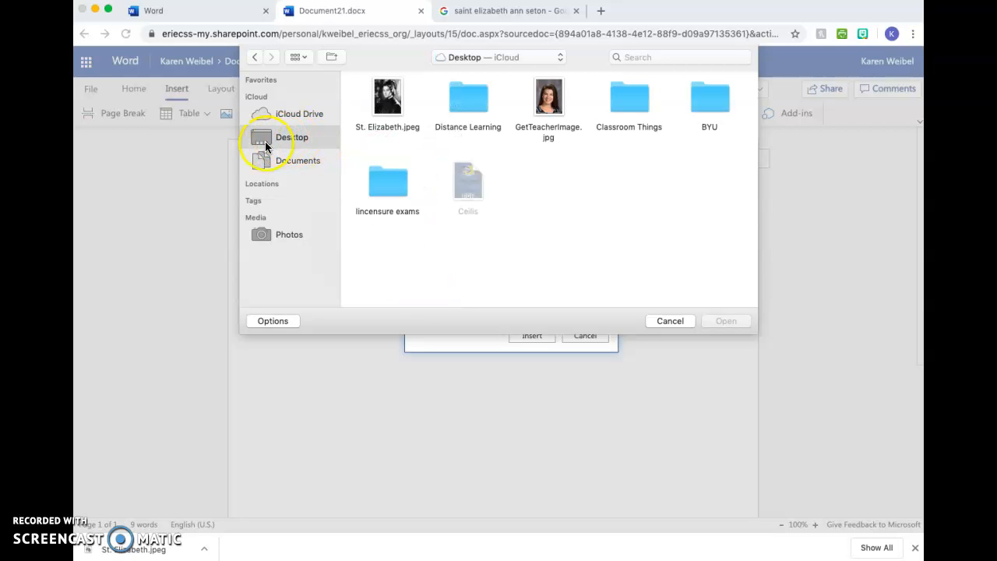
pyautogui.click(394, 96)
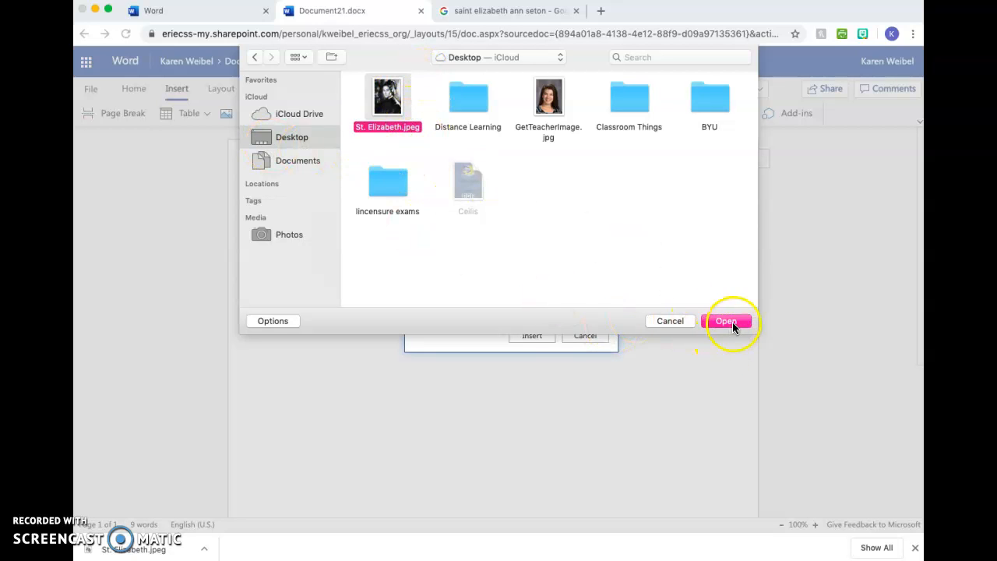
pyautogui.click(732, 323)
pyautogui.click(535, 335)
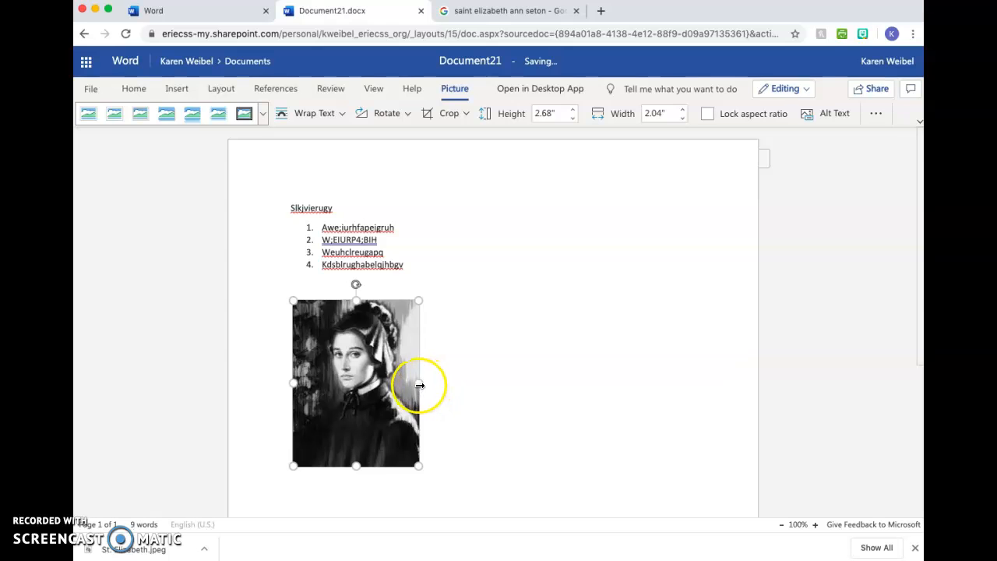
pyautogui.moveTo(419, 383); pyautogui.dragTo(461, 386)
pyautogui.click(489, 387)
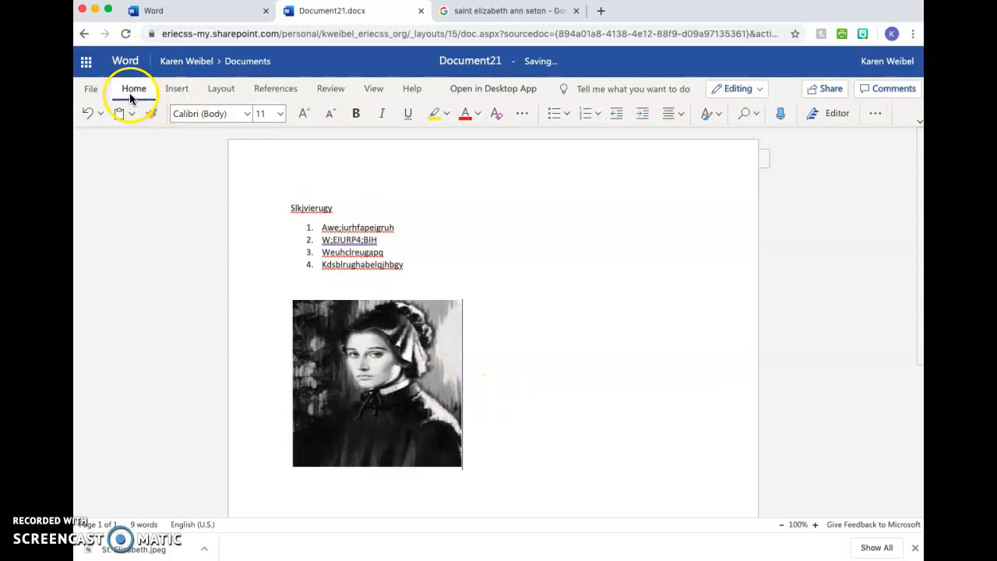
# - Open the Bing online picture search for inserting a picture and search for "St. Elizabeth"
pyautogui.click(178, 89)
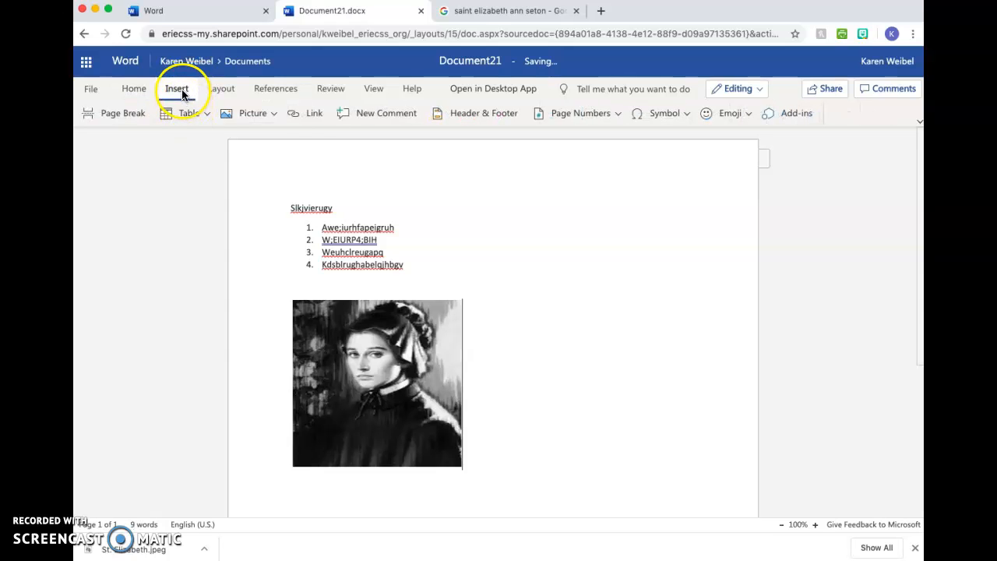
pyautogui.click(259, 115)
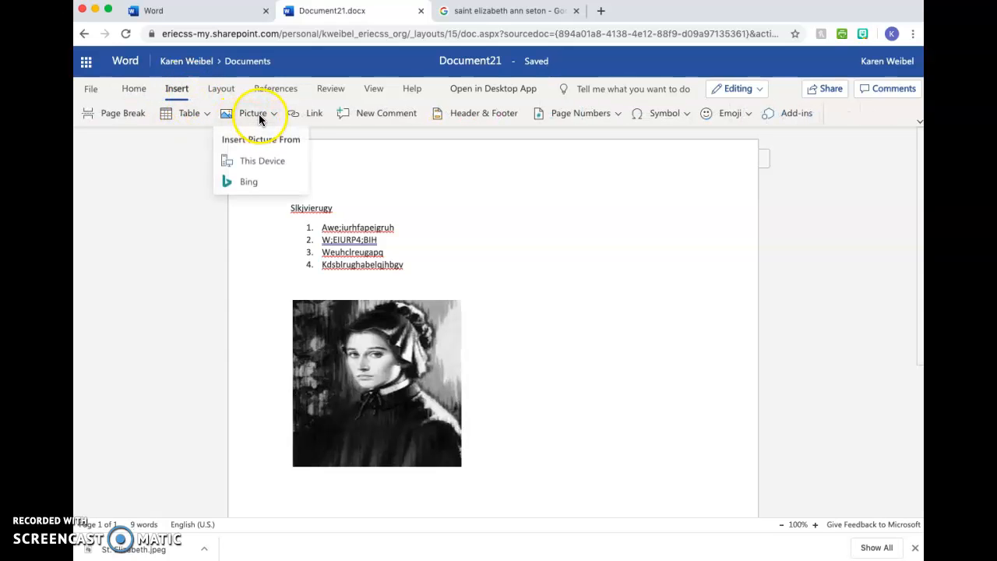
pyautogui.click(249, 187)
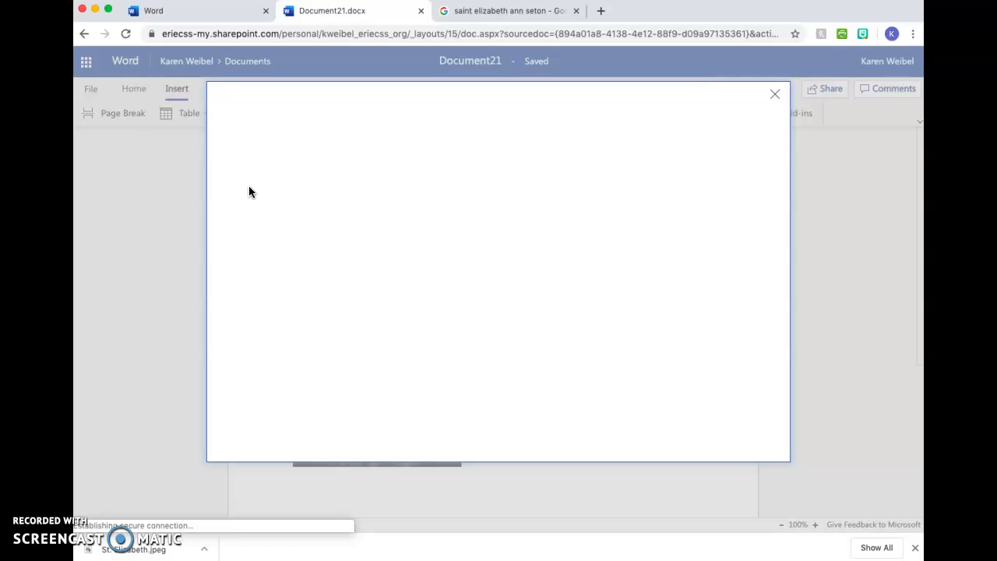
pyautogui.click(351, 144)
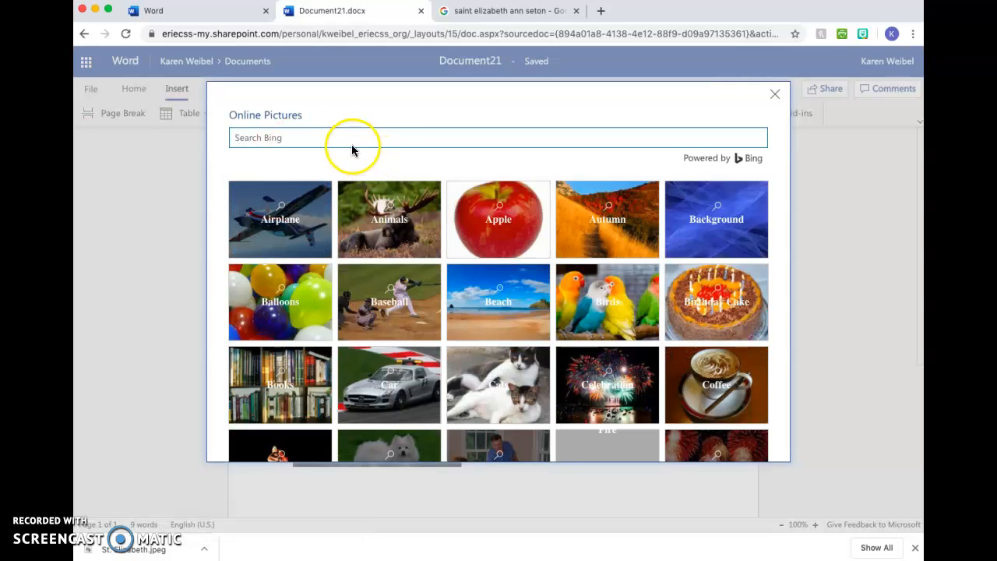
pyautogui.write('St. Elizabeth')
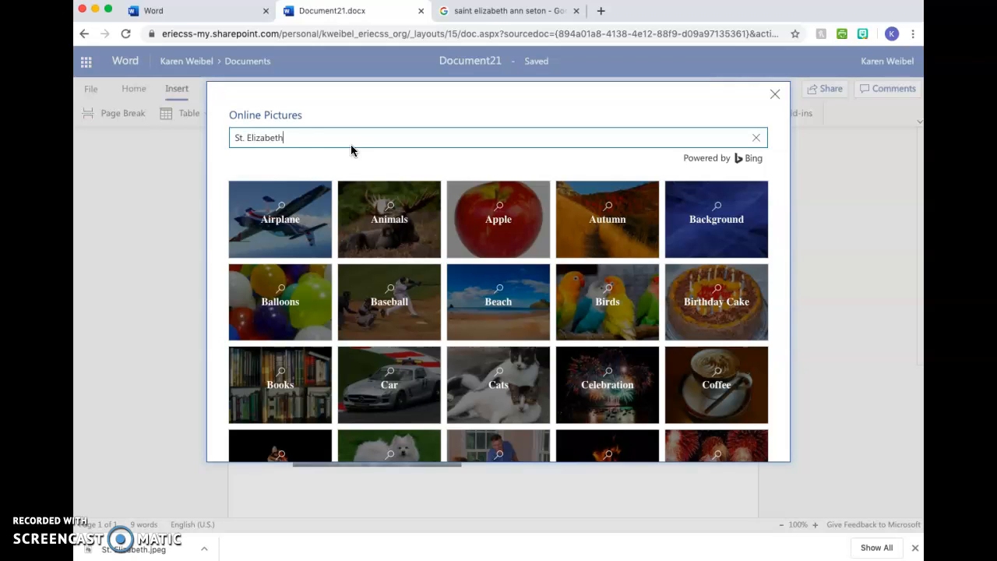
pyautogui.press('Return')
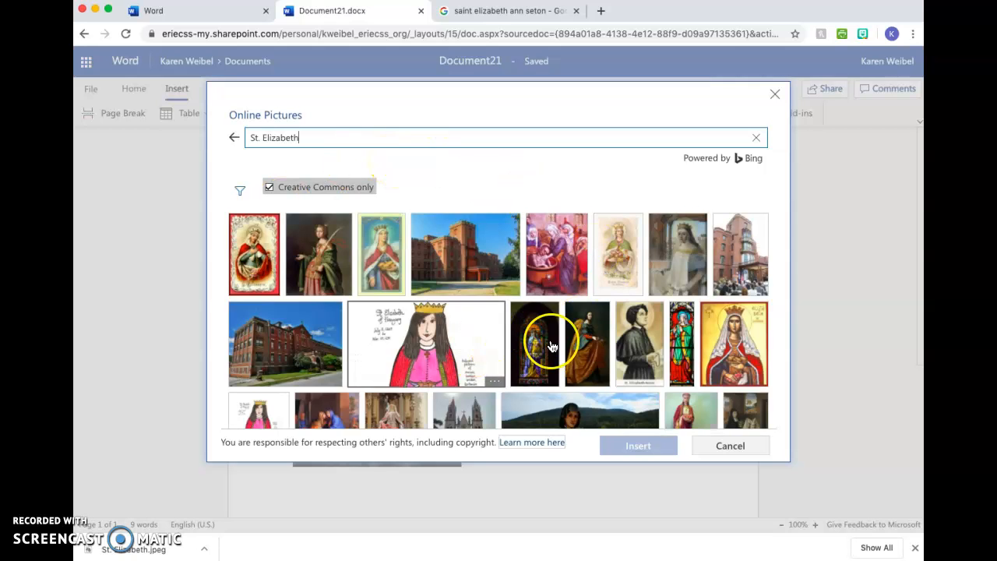
# - Insert the color portrait captioned "St. Elizabeth Seton" from the Bing results beside the black-and-white portrait in Document21
pyautogui.scroll(-3, 548, 345)
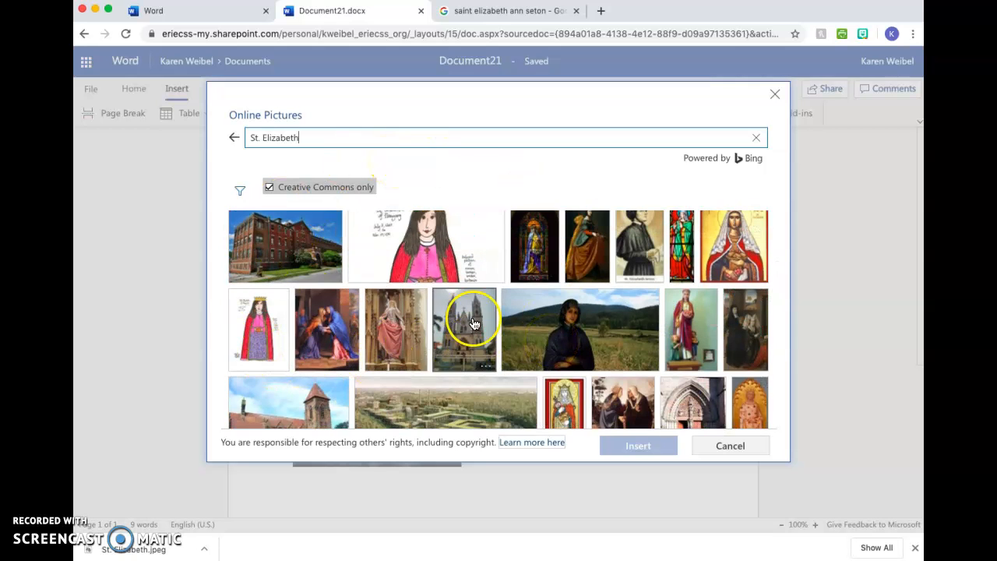
pyautogui.scroll(3, 472, 323)
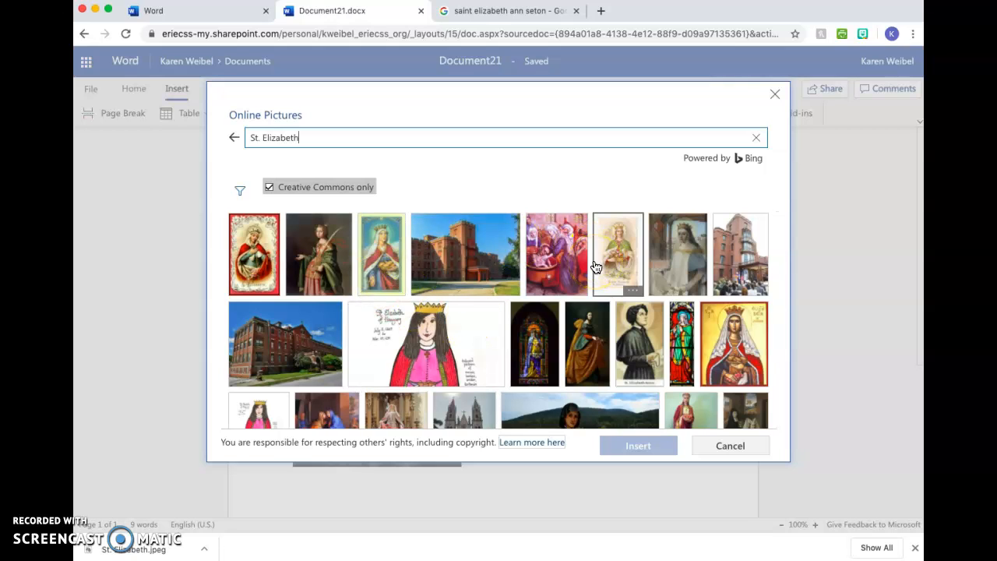
pyautogui.click(638, 343)
pyautogui.click(638, 459)
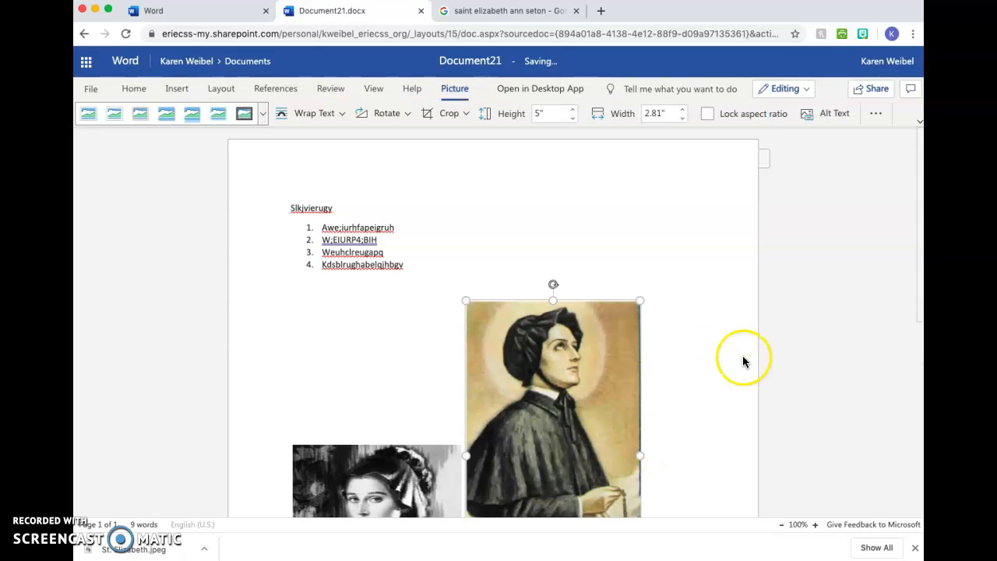
pyautogui.click(543, 433)
pyautogui.scroll(-1, 542, 433)
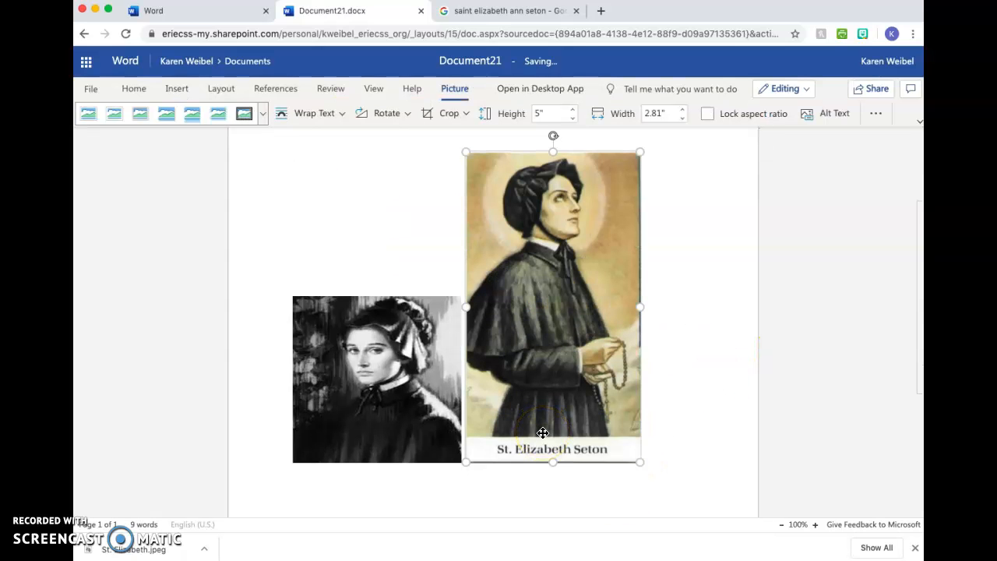
pyautogui.scroll(2, 543, 433)
pyautogui.scroll(-2, 543, 433)
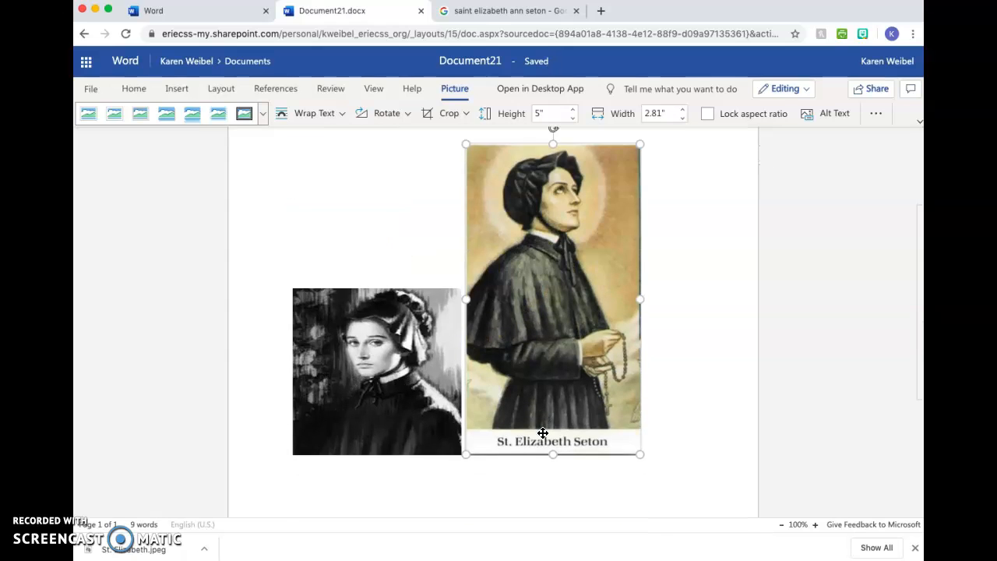
pyautogui.scroll(-1, 543, 433)
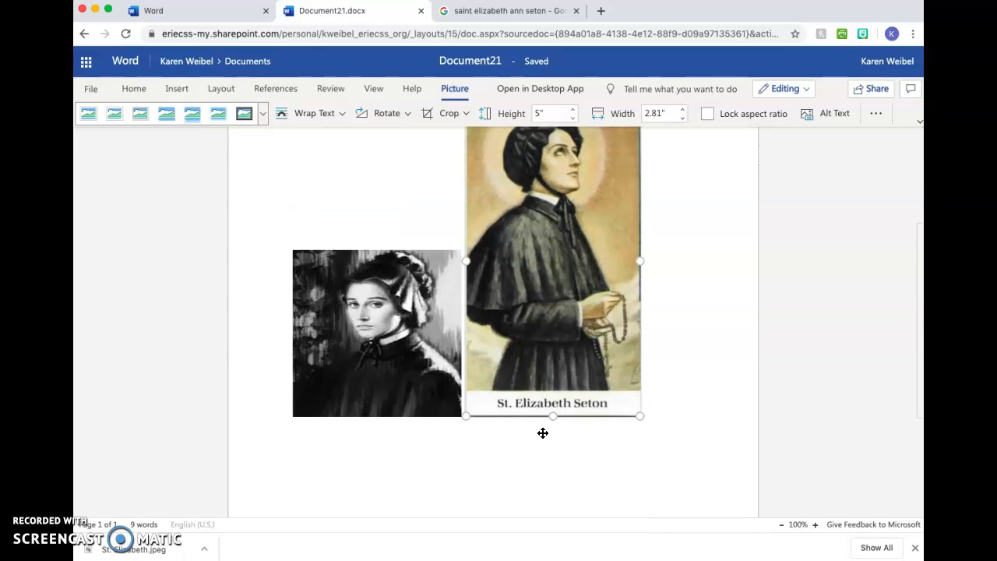